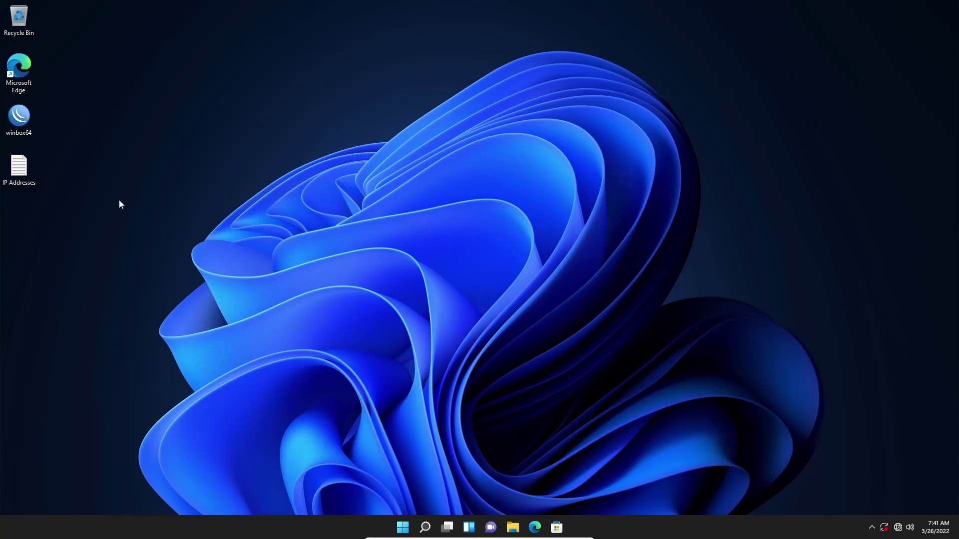
Review the WAN IP settings lines in the IP Addresses notes file, then close it
double_click(20, 170)
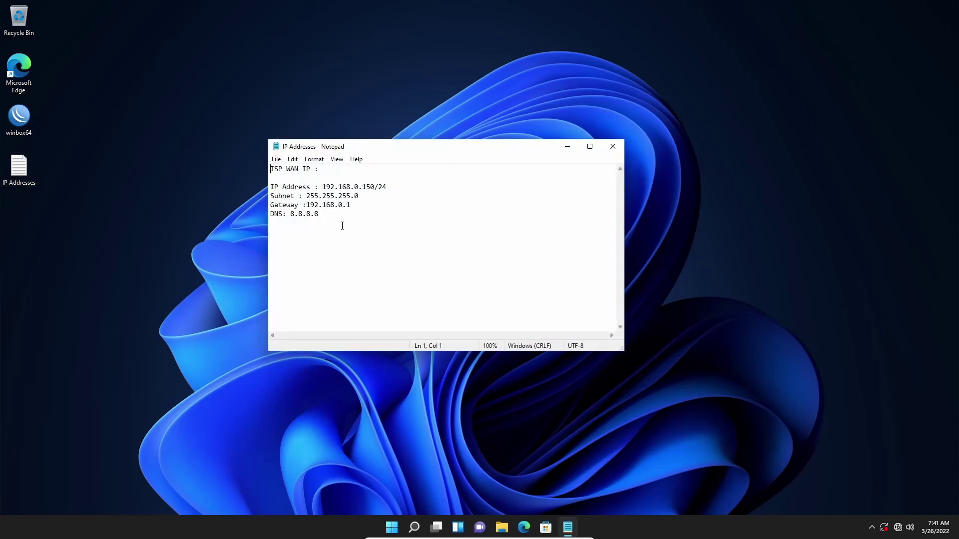
left_click_drag(344, 217, 270, 188)
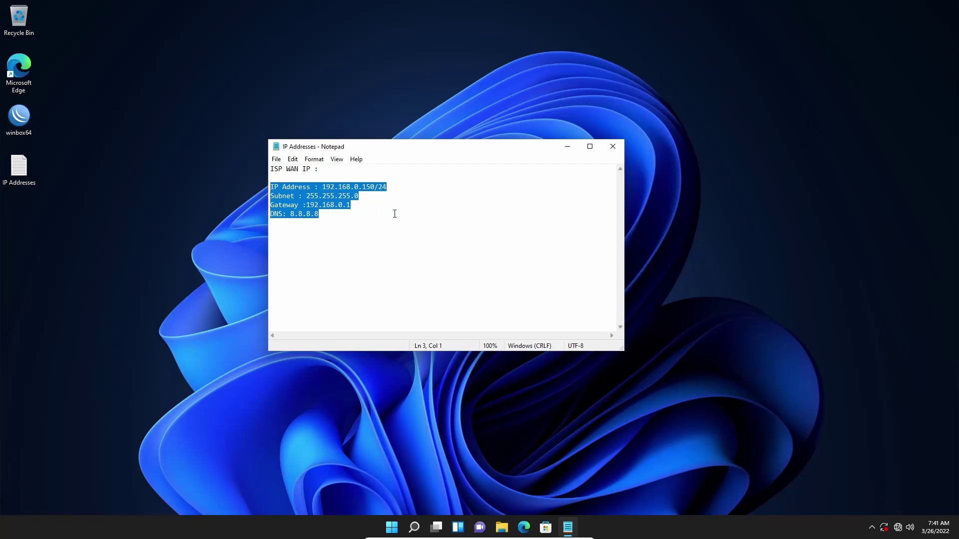
left_click(613, 147)
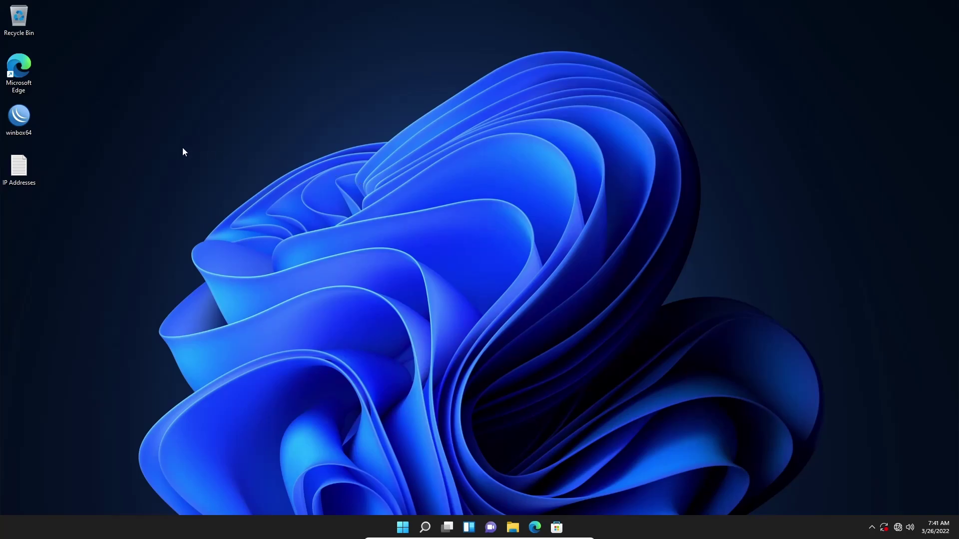
Launch WinBox and connect to the router, keeping the existing login and password
double_click(16, 125)
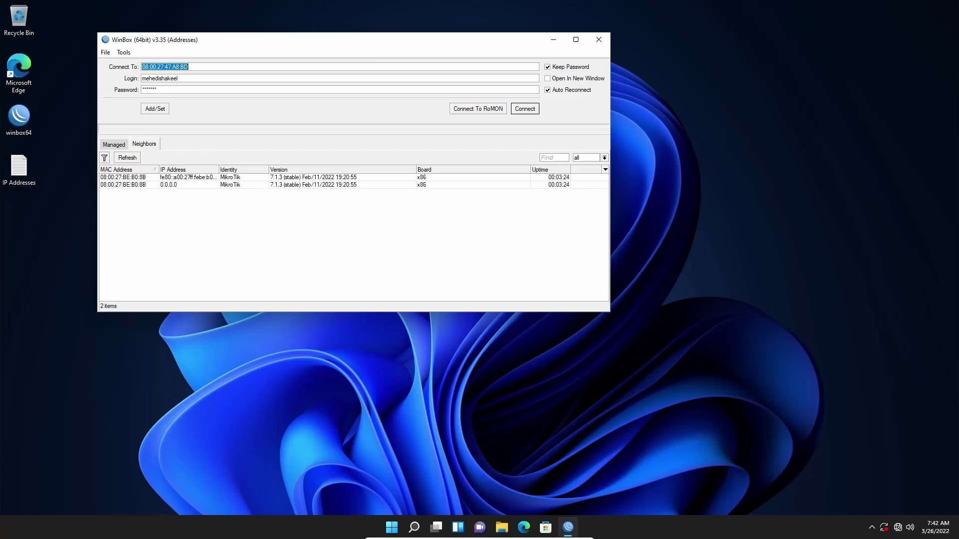
left_click_drag(368, 44, 478, 131)
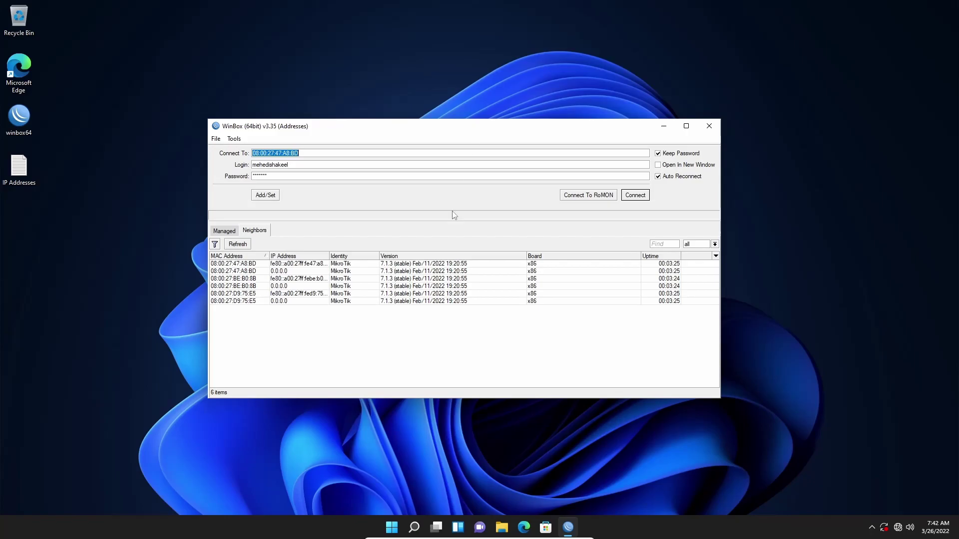
key("Tab")
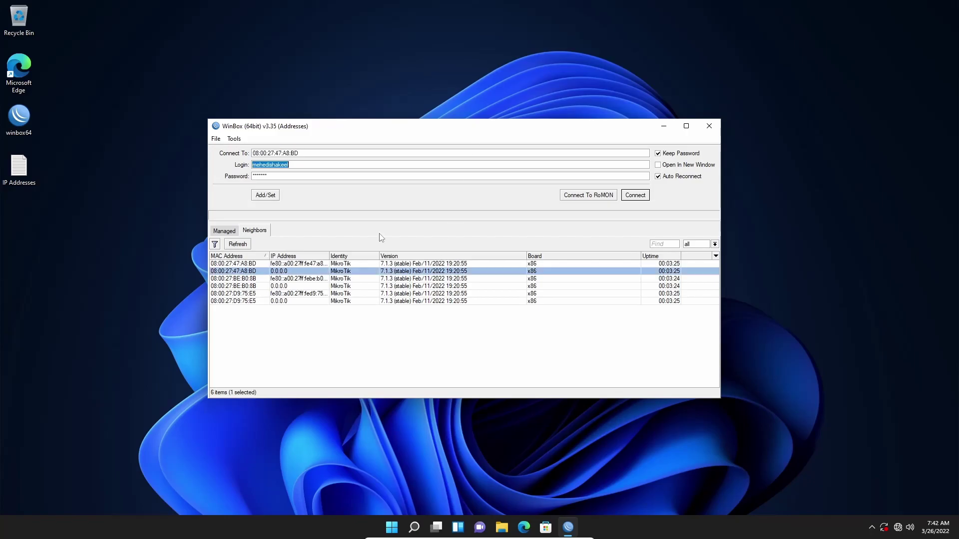
left_click(301, 166)
left_click(647, 199)
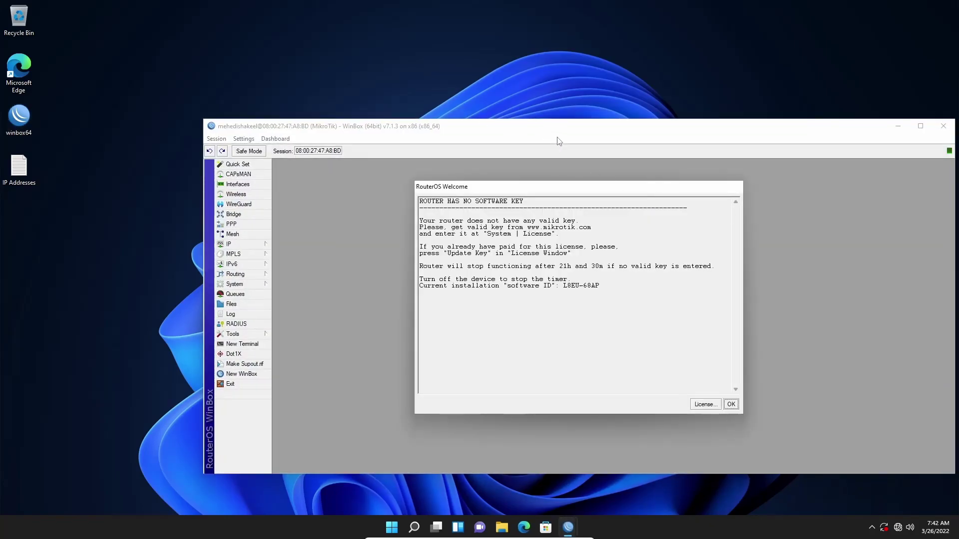
Dismiss the welcome notice and check the ether1–ether4 interface list, then close it
left_click(730, 404)
left_click_drag(663, 130, 549, 105)
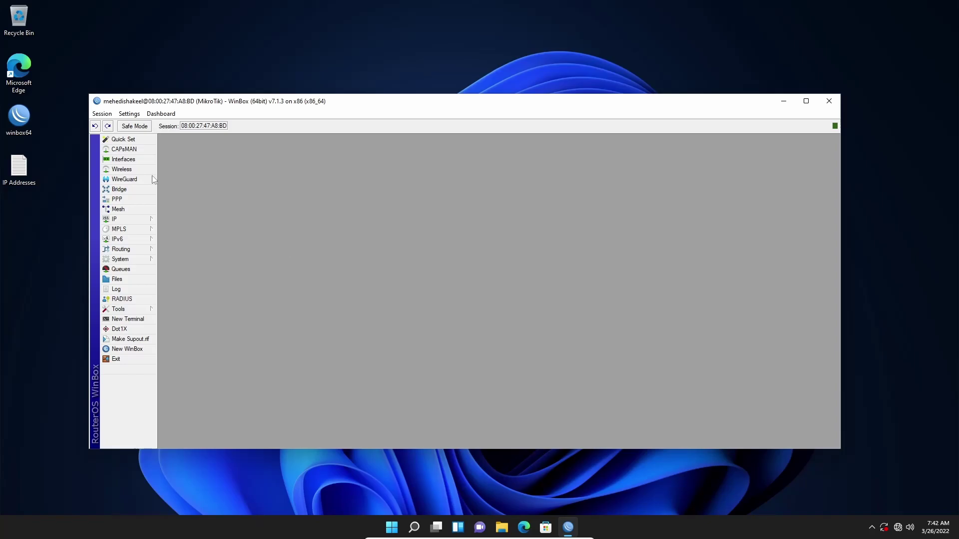
left_click(124, 159)
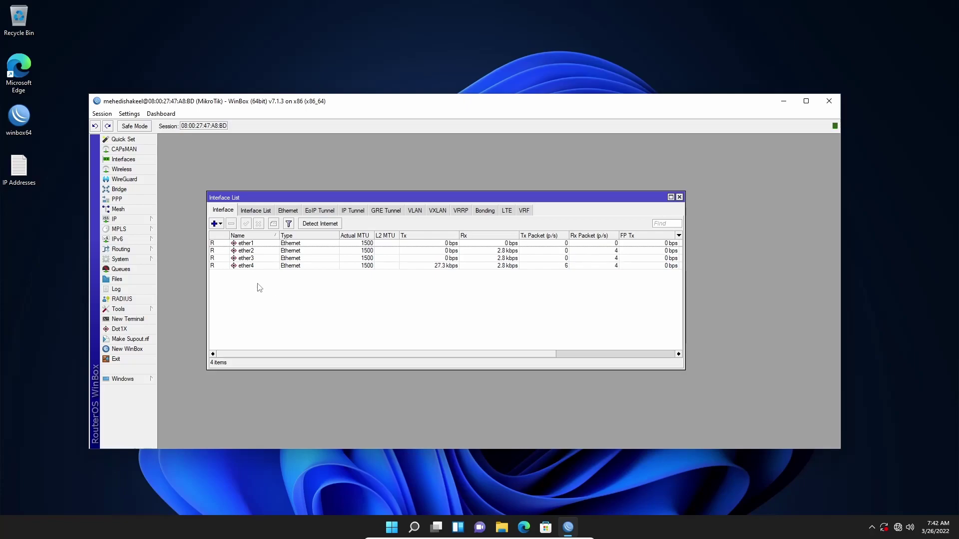
left_click(679, 197)
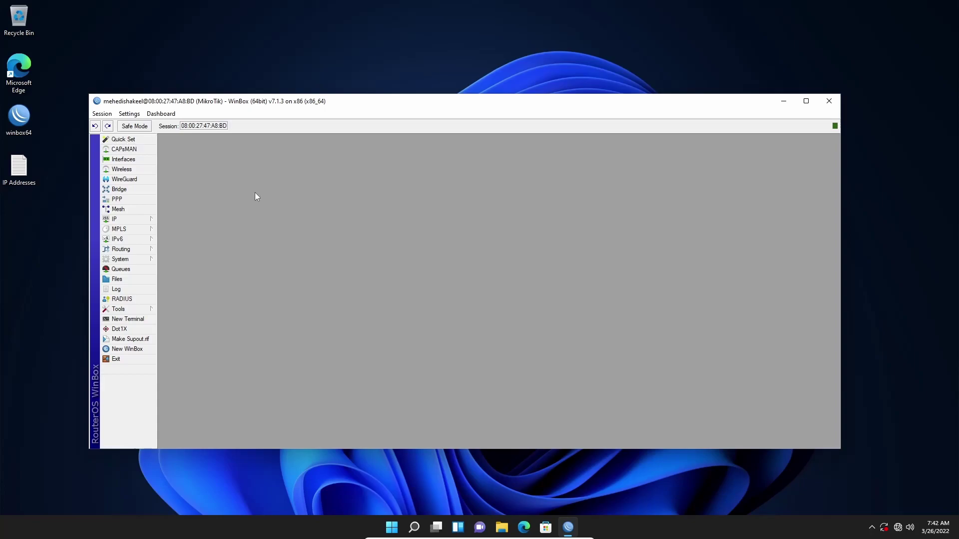
Show Quick Set full-screen and bring the IP Addresses notes up over WinBox for reference
left_click(134, 140)
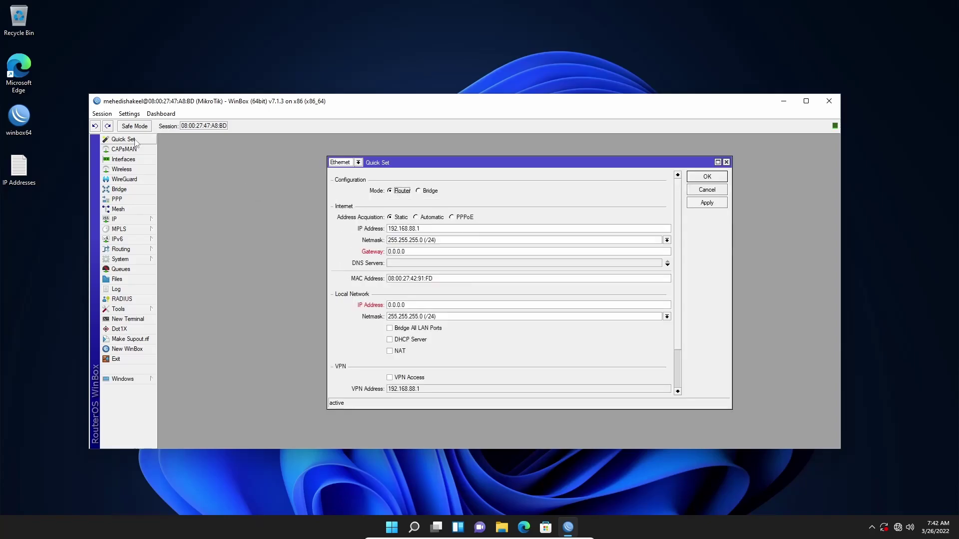
left_click(806, 101)
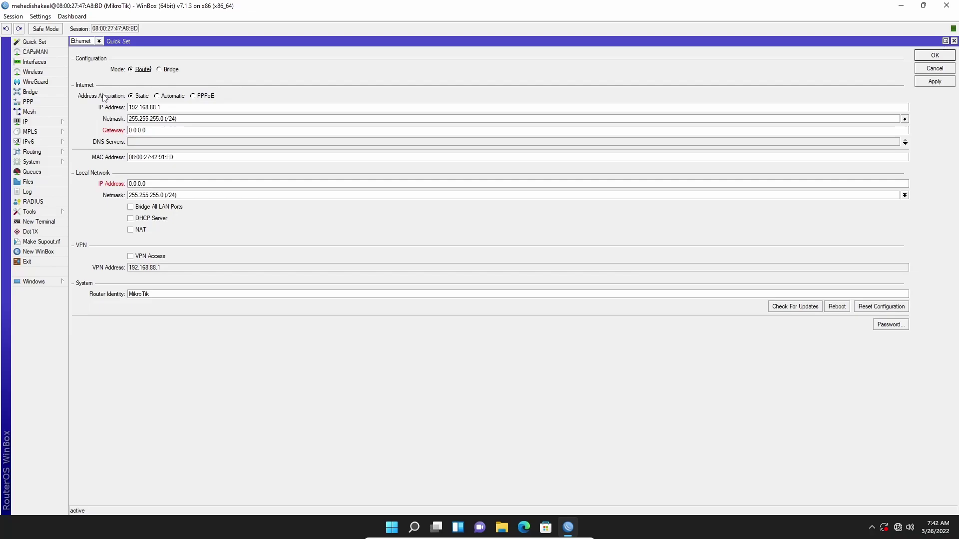
left_click(502, 528)
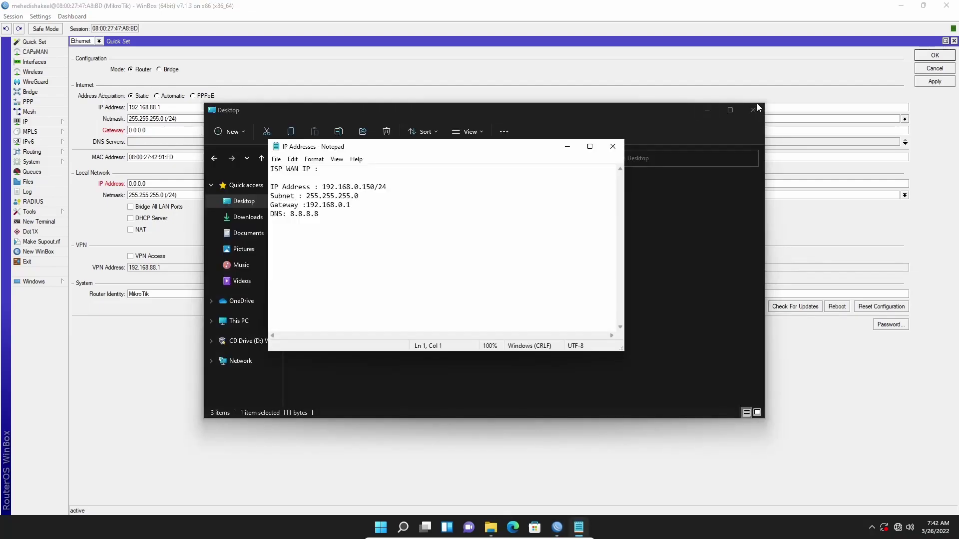
left_click(756, 106)
left_click(752, 110)
left_click_drag(424, 150, 491, 190)
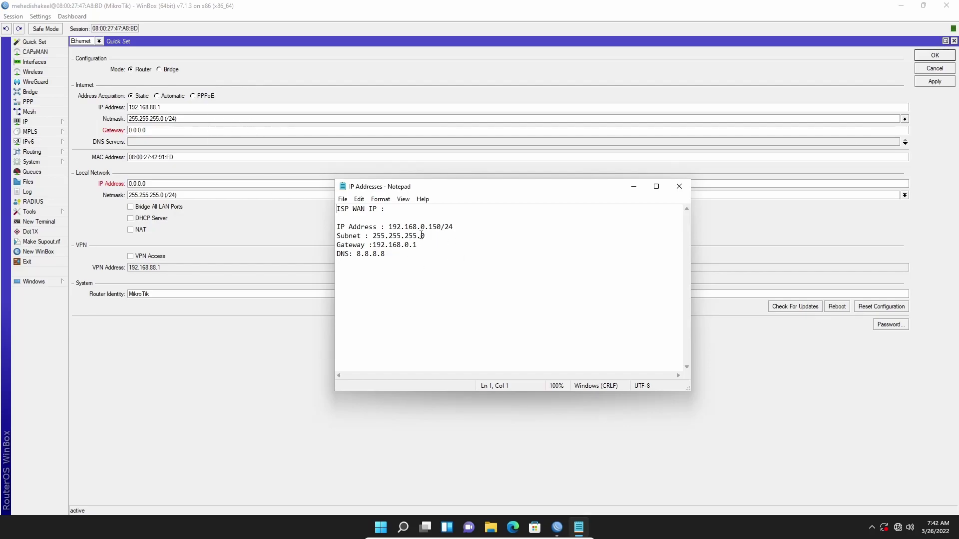
Enter WAN IP 192.168.0.150, gateway 192.168.0.1, DNS 8.8.8.8 and LAN IP 192.168.1.1
left_click(182, 108)
left_click_drag(181, 108, 101, 110)
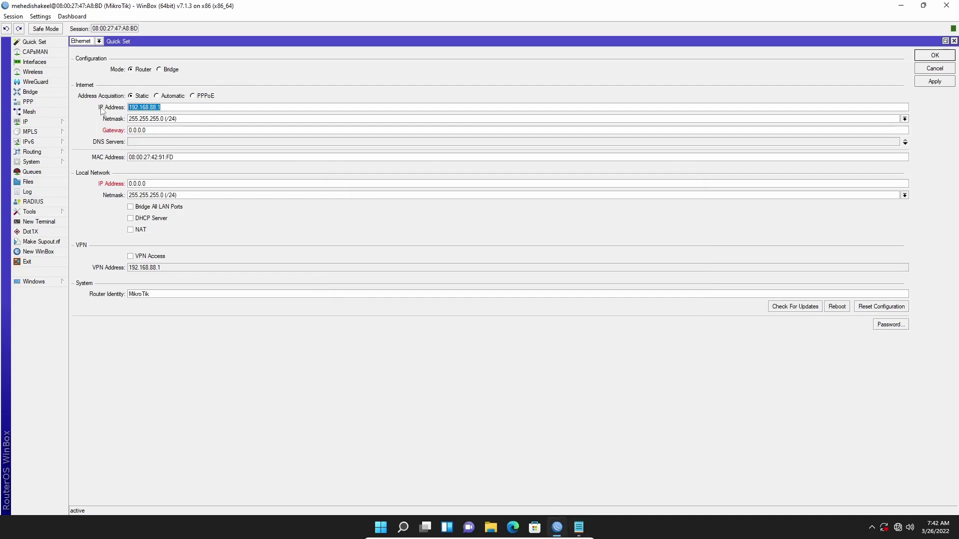
type("192.168.0.150")
double_click(173, 130)
type("192.168.0.1")
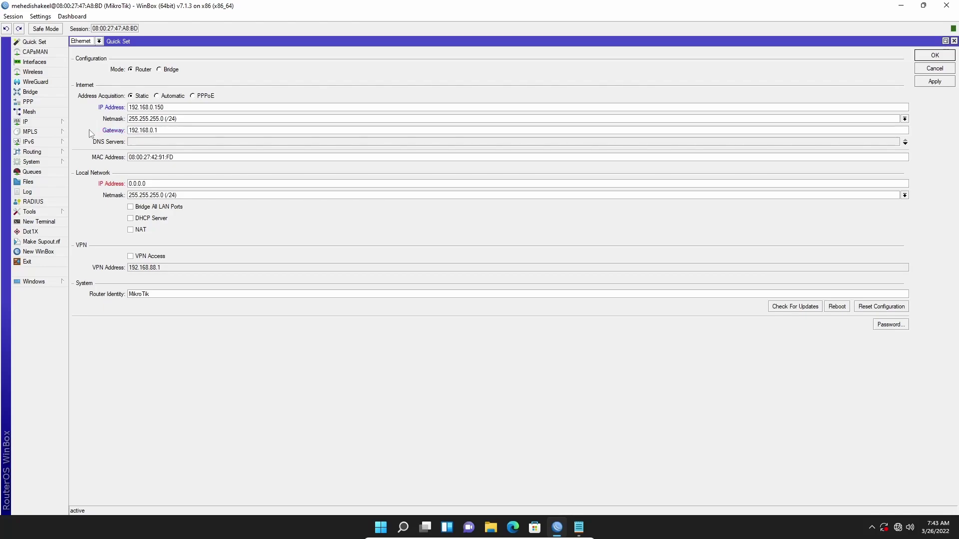
left_click(138, 141)
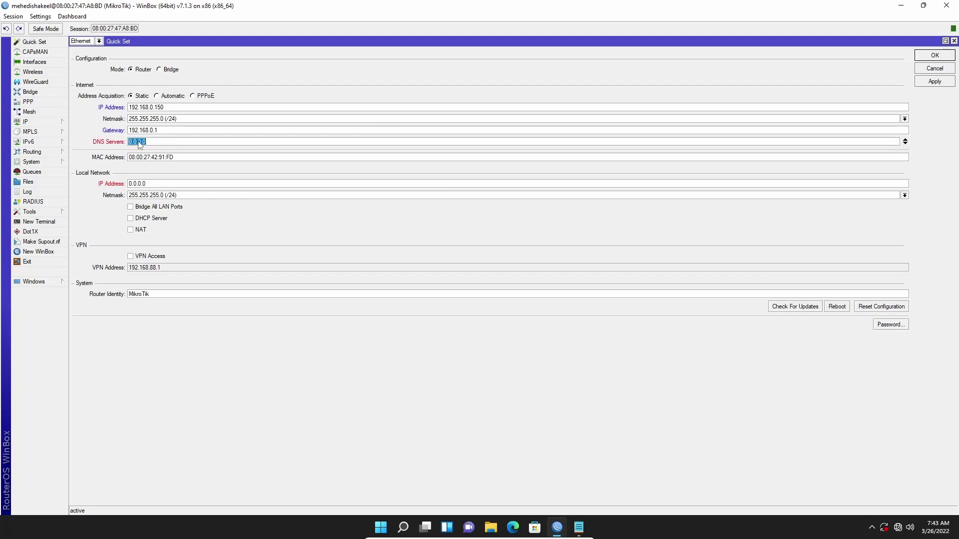
type("8.8.8.8")
left_click_drag(157, 184, 113, 188)
type("192.168.1.1")
Enable the DHCP server with range 192.168.1.2-192.168.1.254 and turn on NAT
left_click(130, 219)
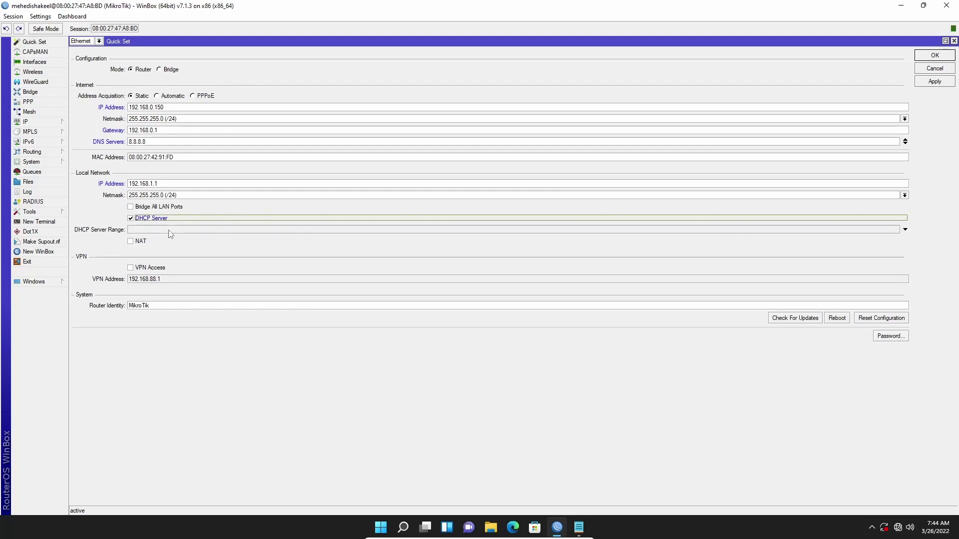
left_click(169, 231)
type("1")
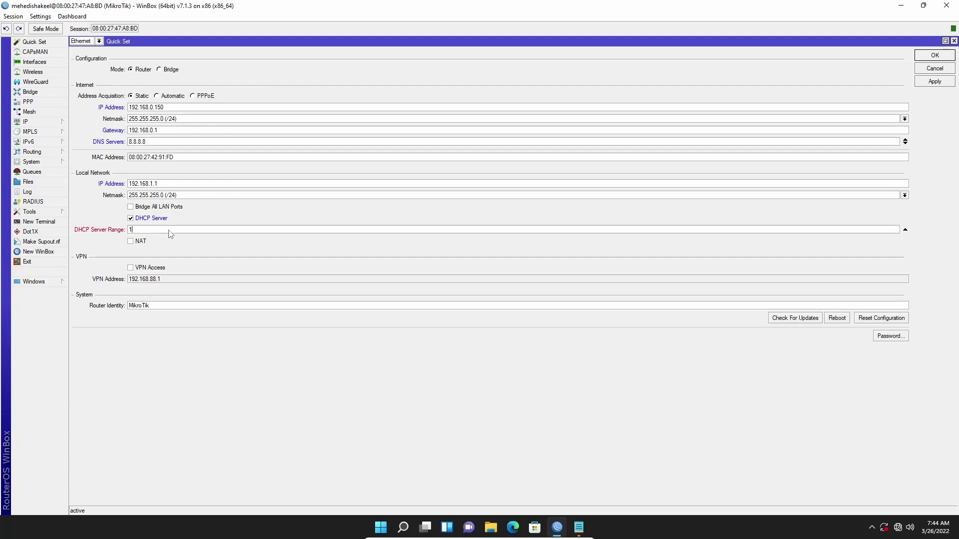
type("92.168.1.2-192.168.1.254")
left_click(130, 242)
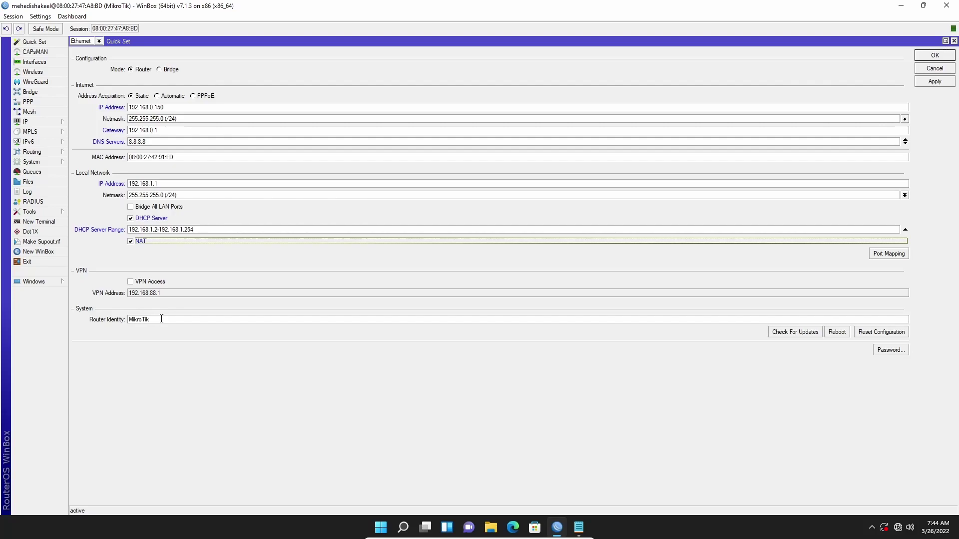
Rename the router identity to MikroTik-Lab and apply the Quick Set changes
left_click_drag(160, 320, 125, 321)
left_click(205, 322)
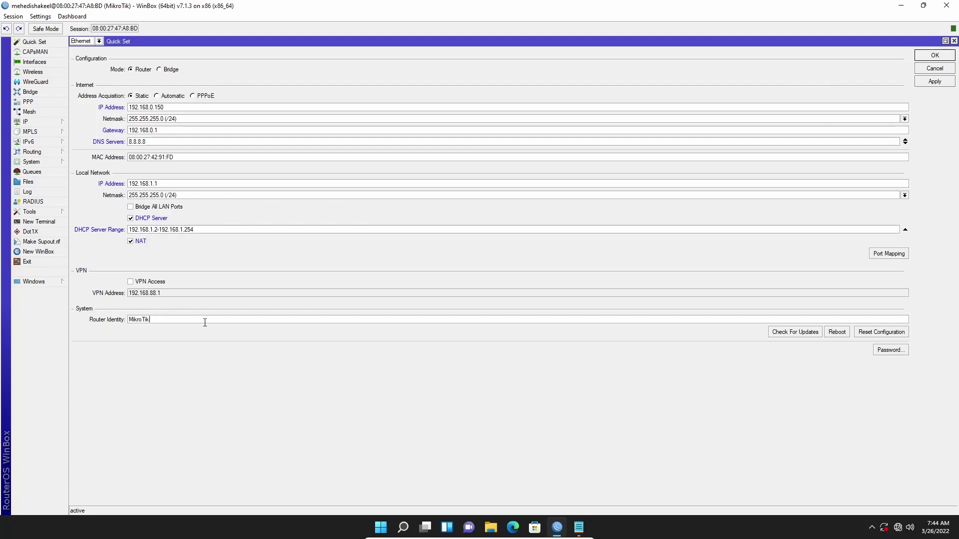
type("-Lab")
left_click(930, 85)
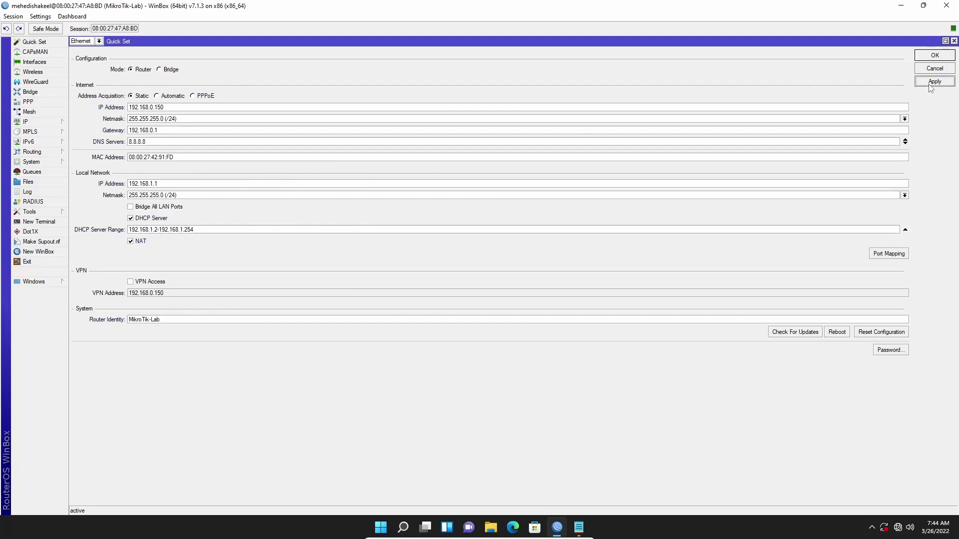
Close Quick Set and review the ether1 WAN and 192.168.1.1/24 ether2 entries in IP Addresses
left_click(935, 55)
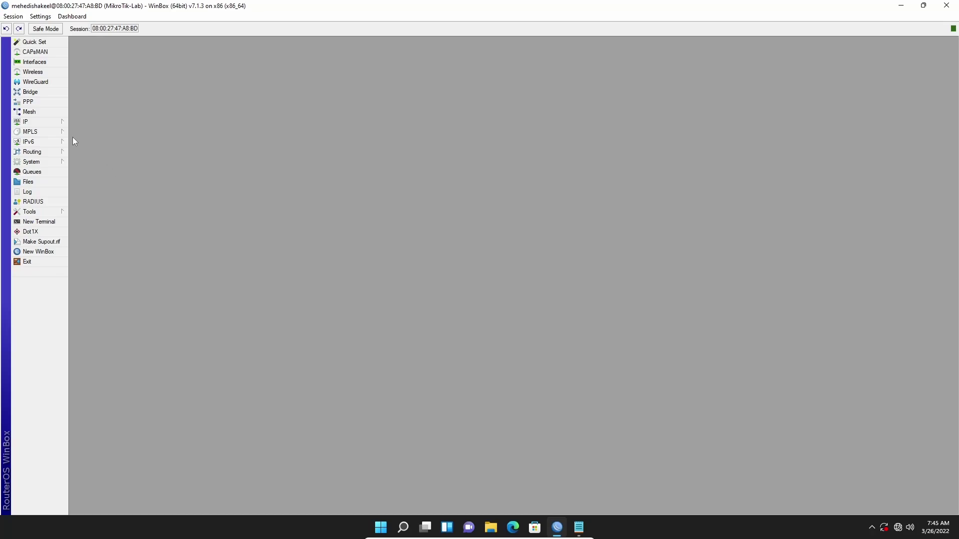
left_click(44, 122)
left_click(99, 135)
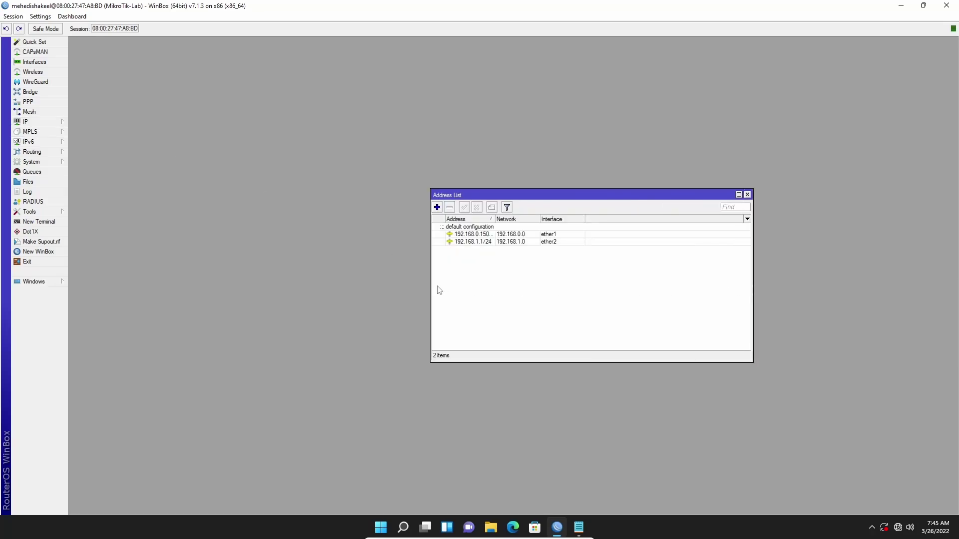
left_click_drag(432, 285, 332, 286)
left_click_drag(435, 195, 360, 168)
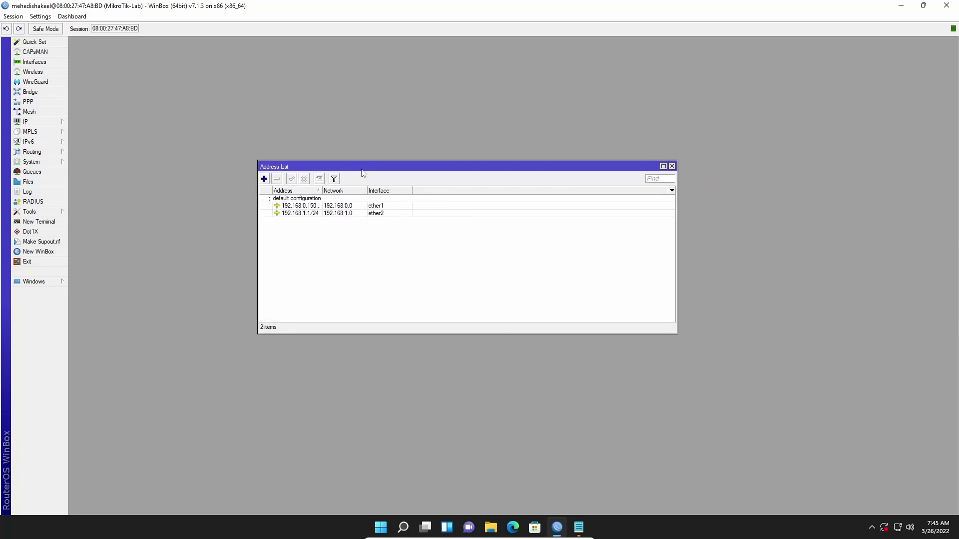
left_click(385, 207)
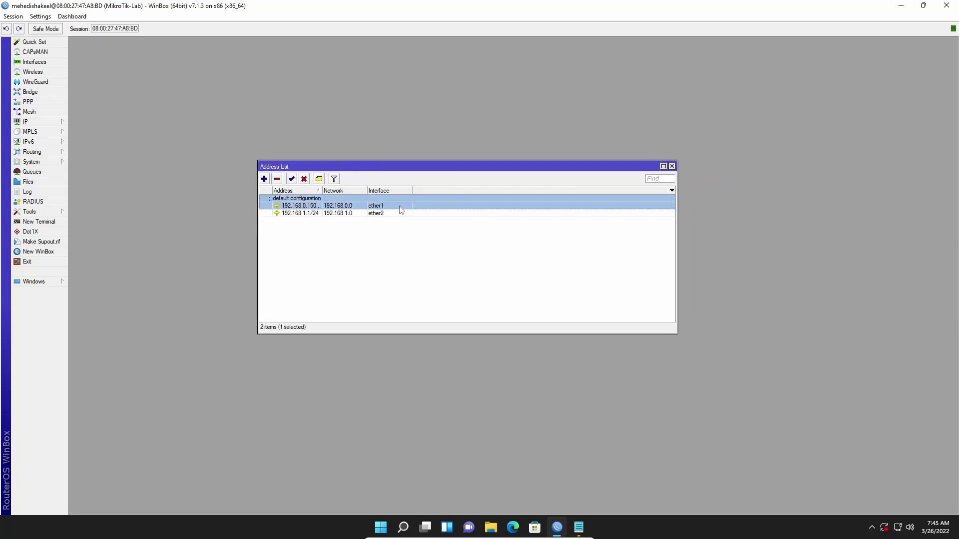
left_click(389, 214)
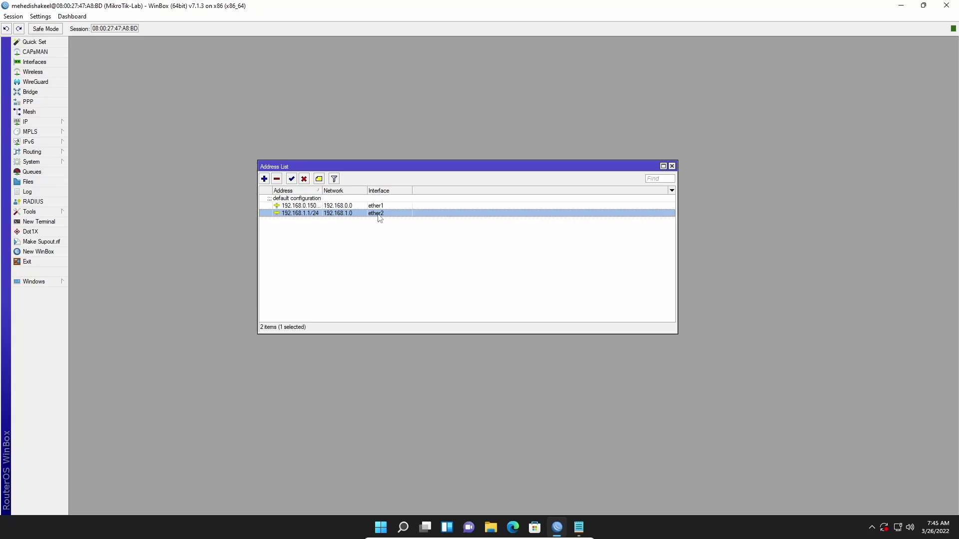
Open the DHCP Server leases and select the client lease for 192.168.1.254
key("super+Down")
left_click_drag(463, 263, 419, 206)
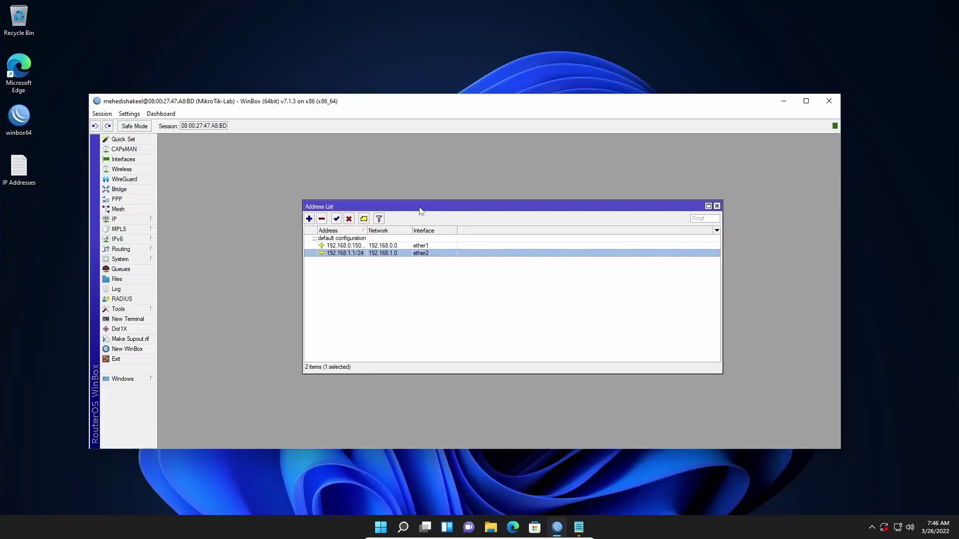
left_click(133, 220)
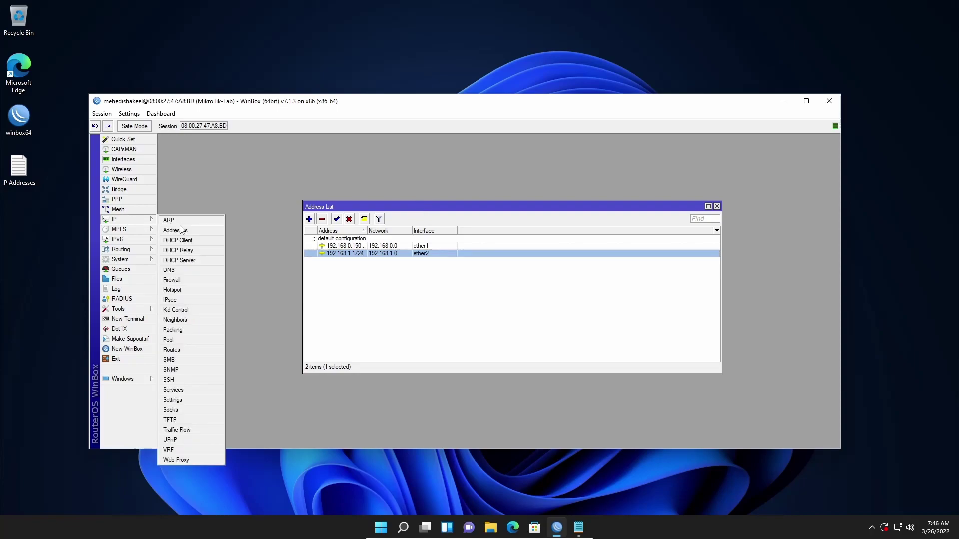
left_click(186, 262)
left_click(335, 216)
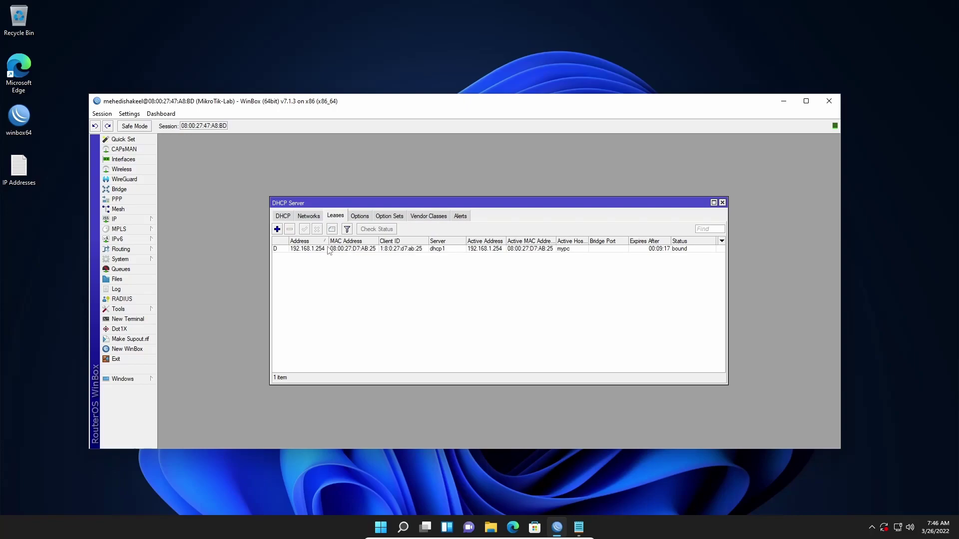
left_click(330, 250)
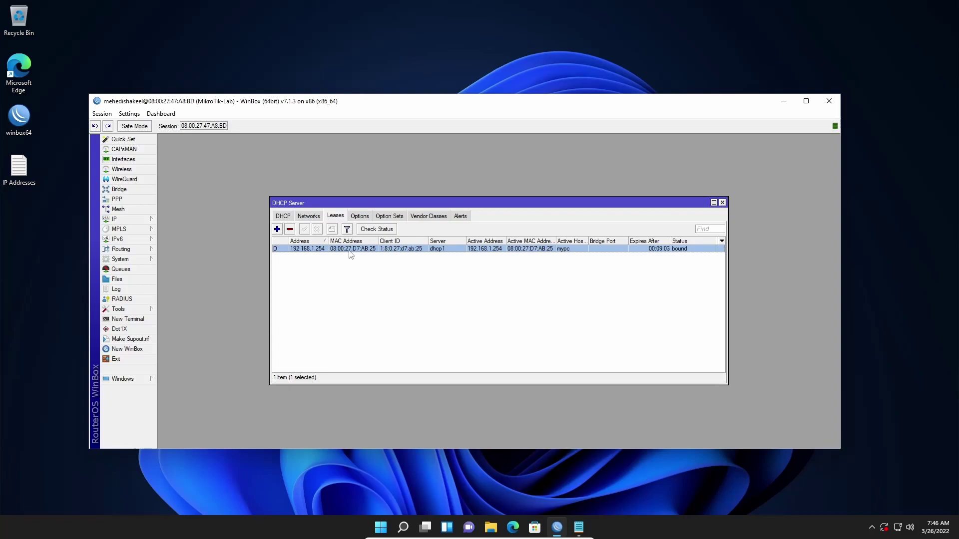
left_click(41, 349)
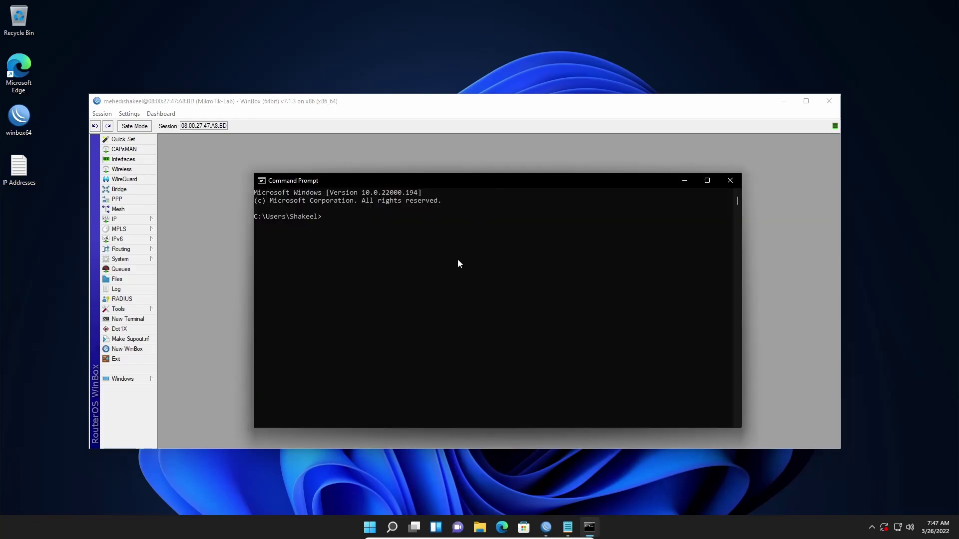
Verify 192.168.1.254 and gateway 192.168.1.1 with ipconfig, ping google.com, then close Command Prompt
type("ipconfig")
key("Return")
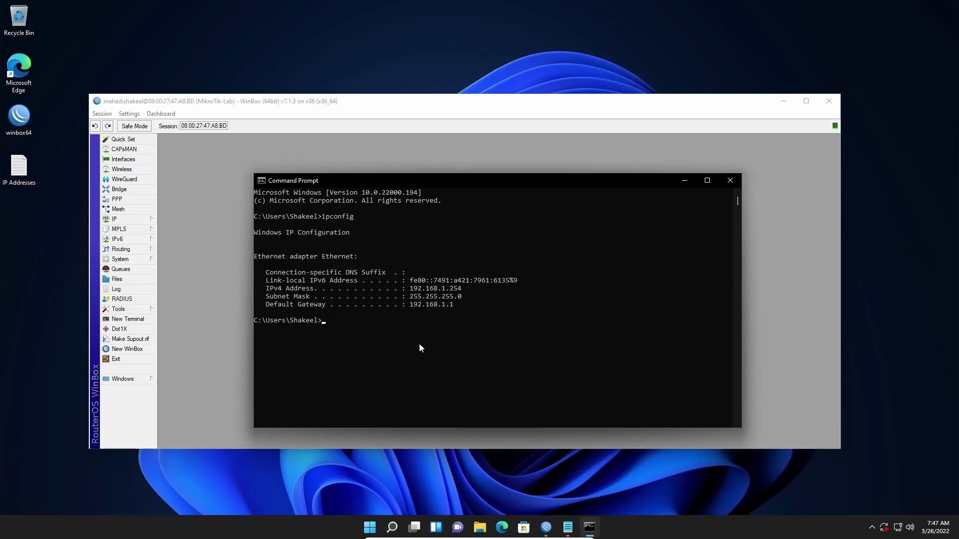
type("ping google.com")
key("Return")
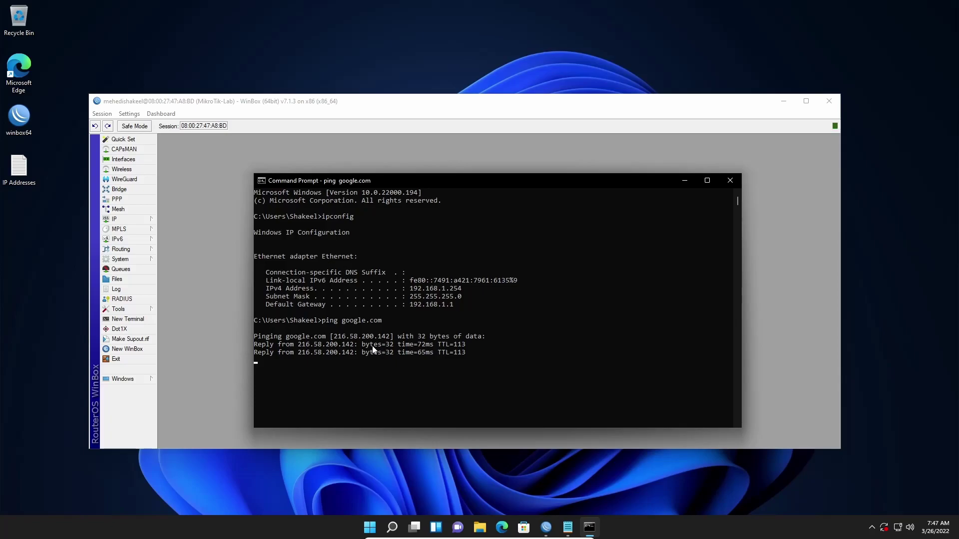
key("alt+F4")
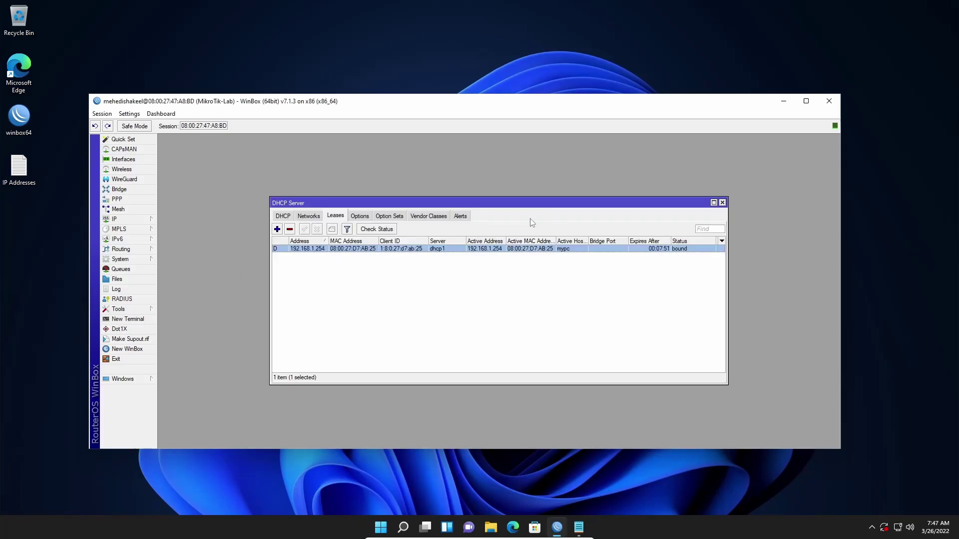
Load google.com in Microsoft Edge to confirm web browsing, then close the browser
double_click(20, 75)
left_click(433, 121)
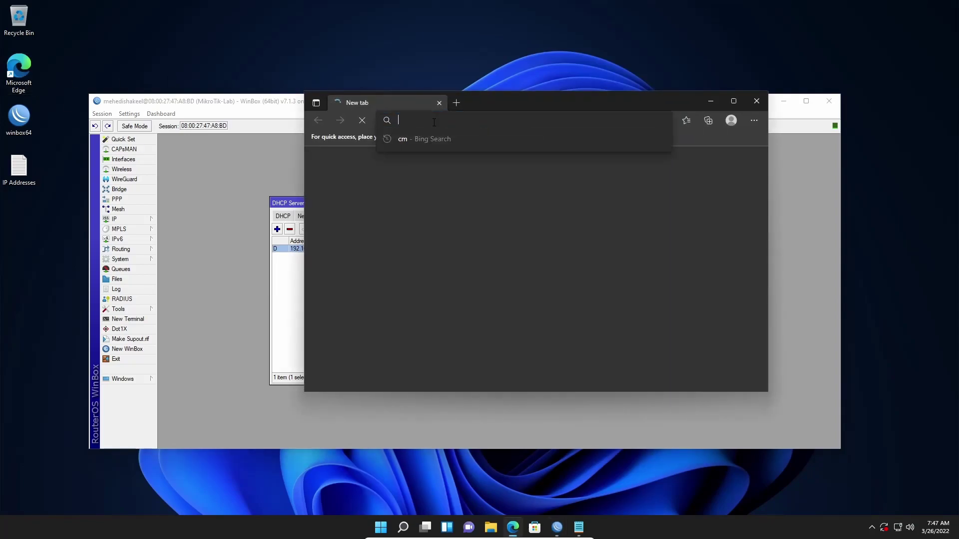
type("google.com")
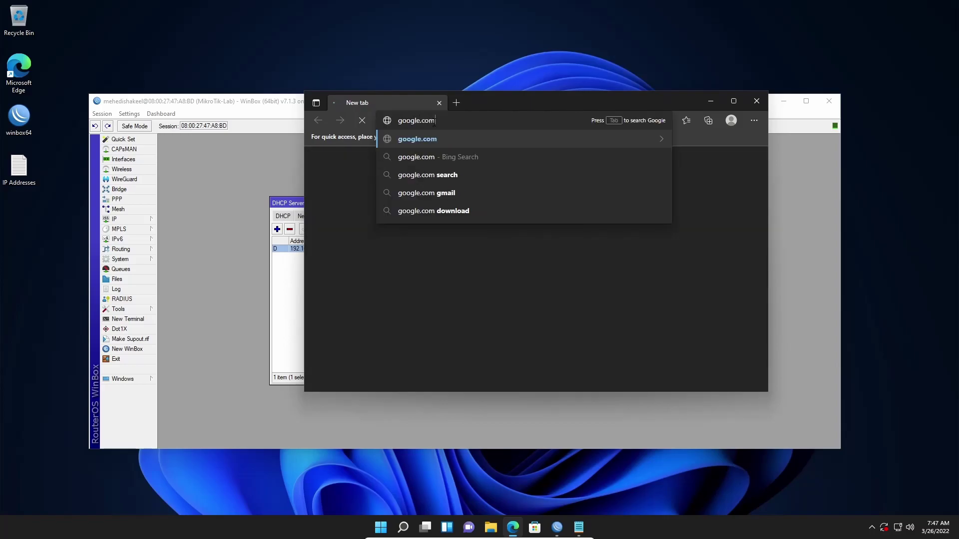
key("Return")
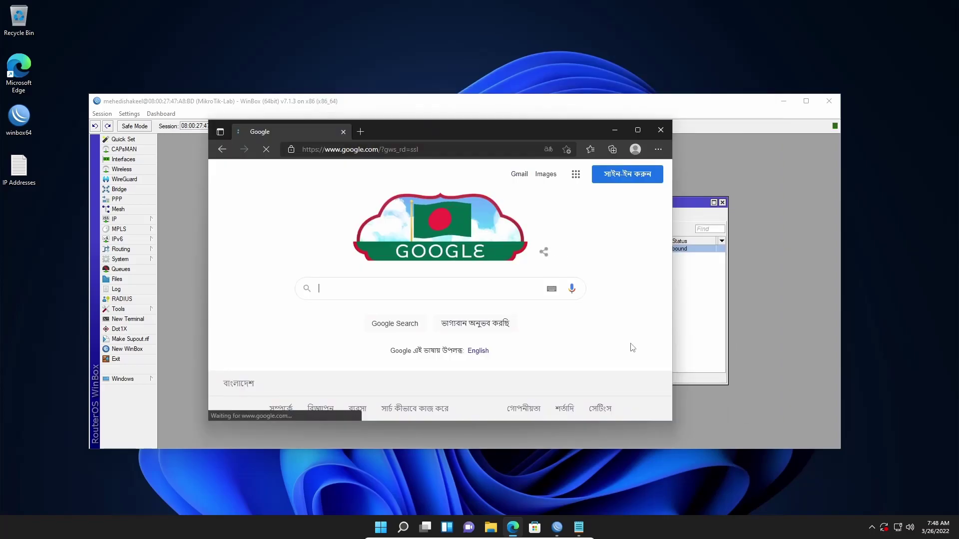
left_click(661, 129)
left_click_drag(551, 105, 548, 92)
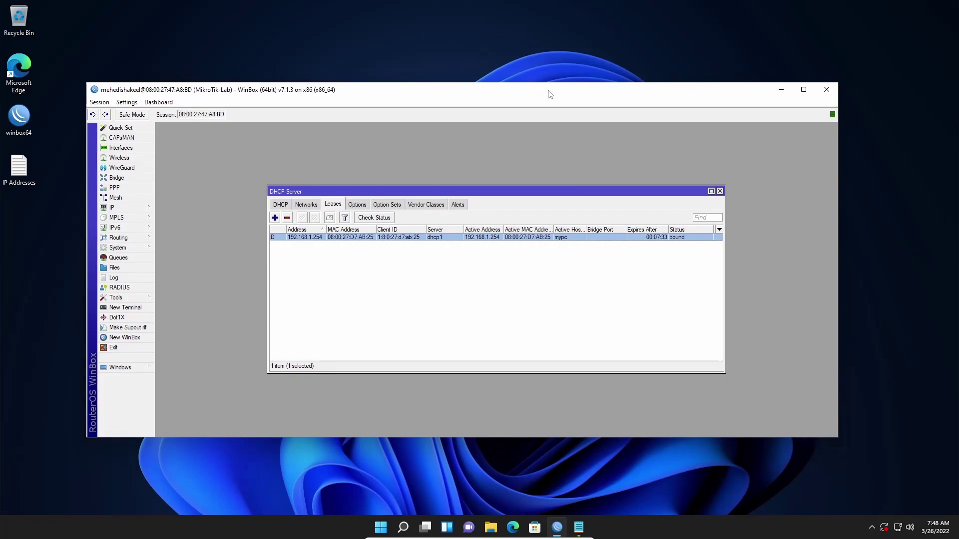
Close the DHCP Server window to return to the router's Address List
left_click(720, 191)
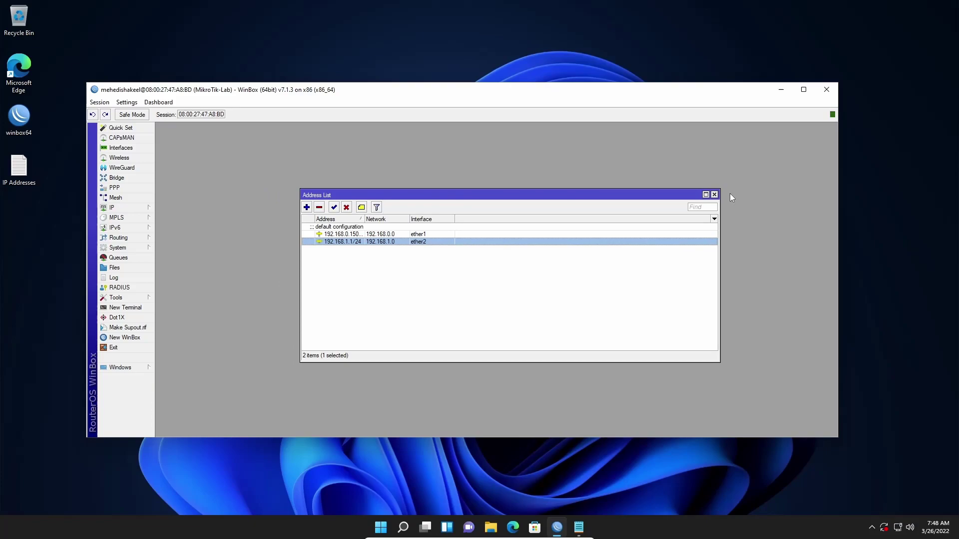